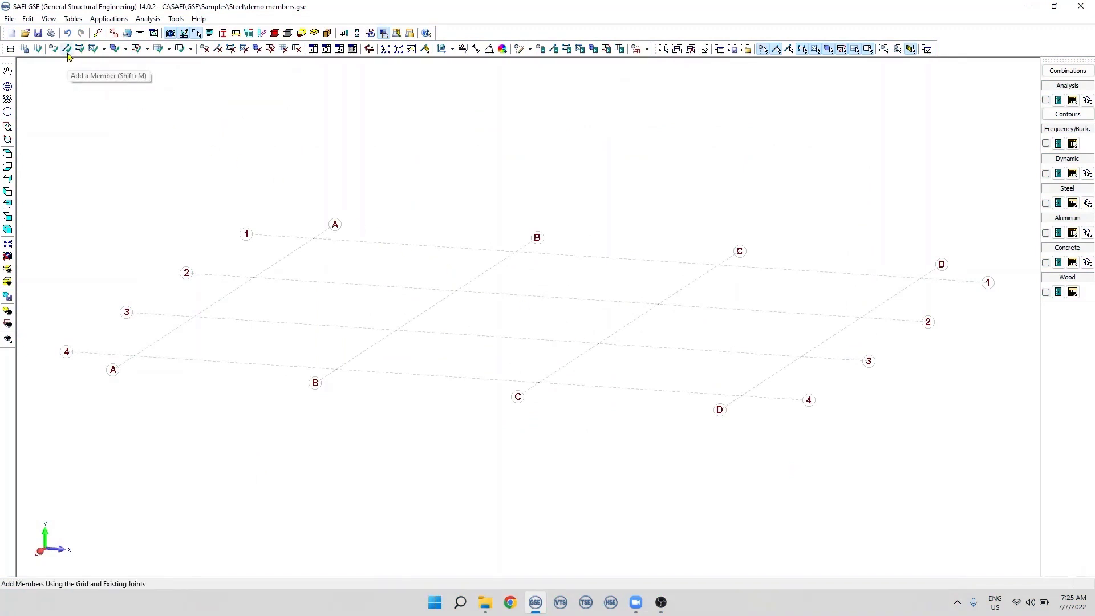
- Add a member along grid line 1 between grid lines A and B
left_click(67, 52)
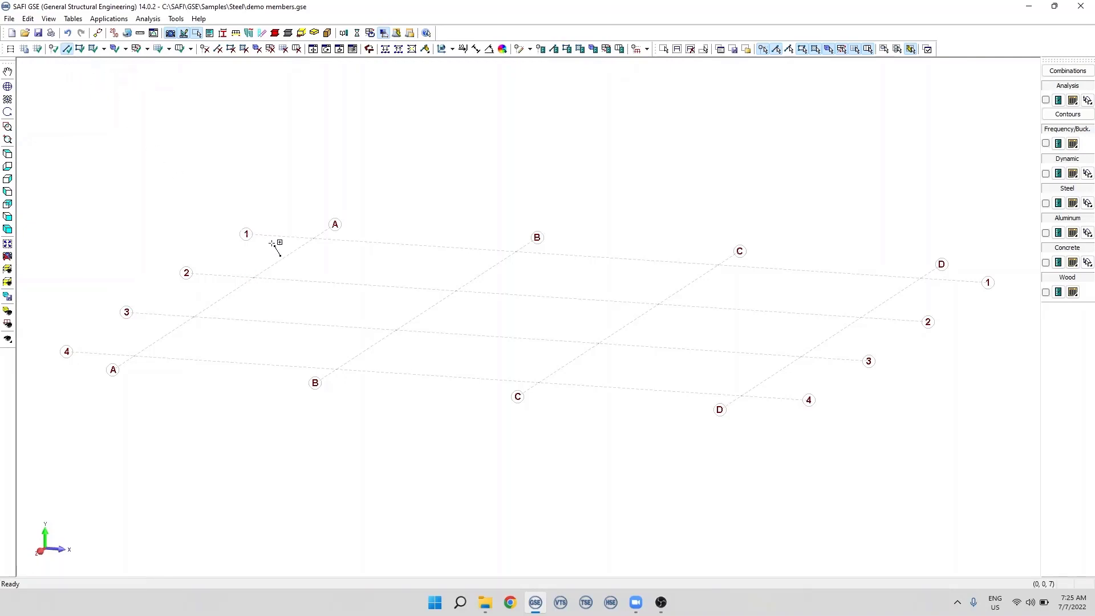
left_click(321, 238)
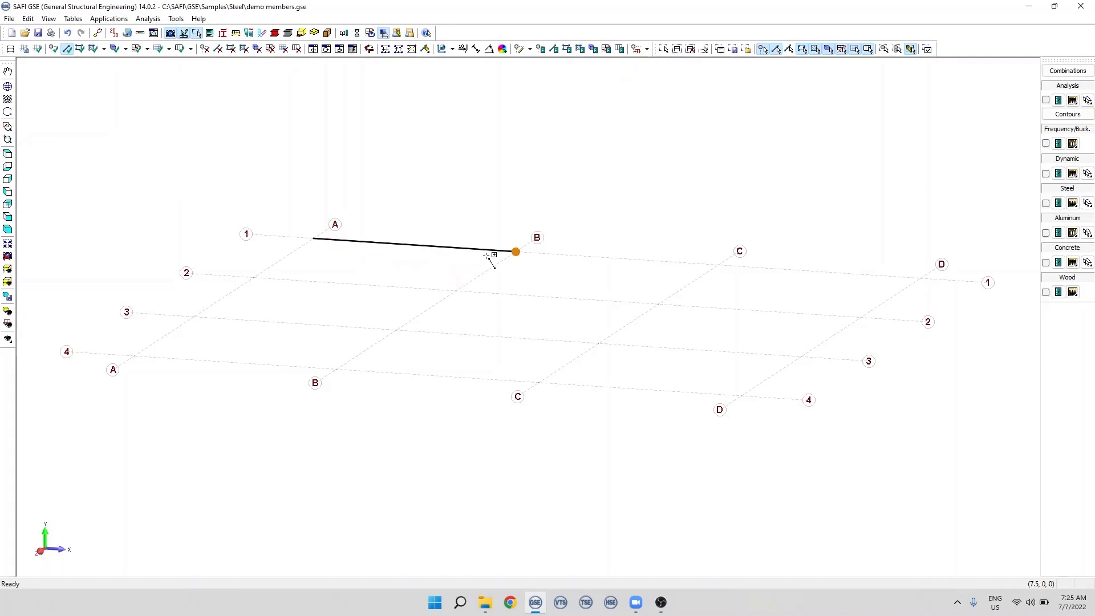
left_click(521, 253)
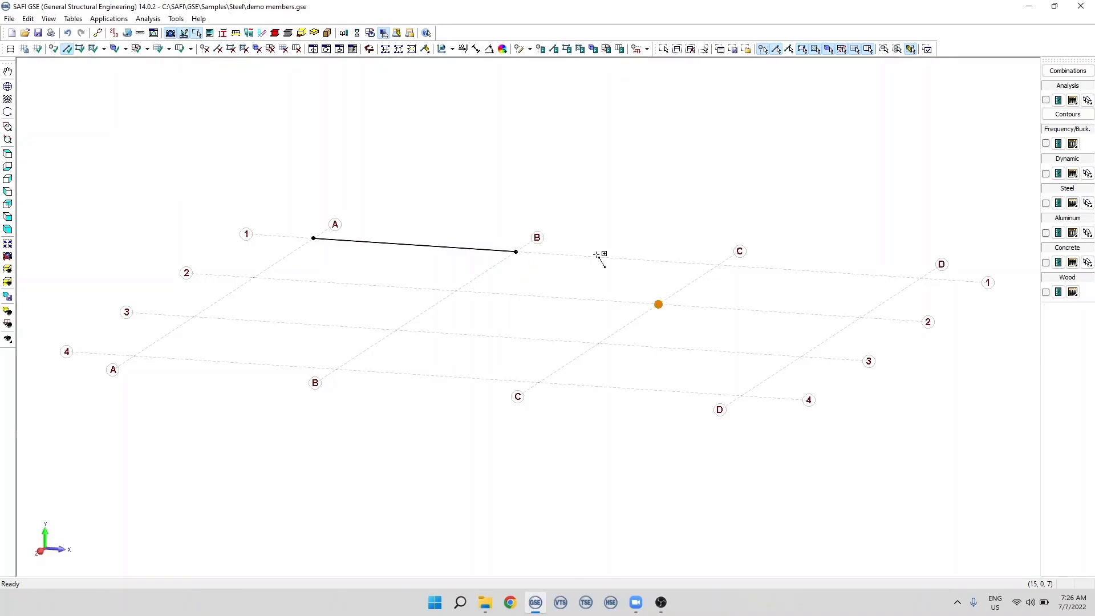
key("Escape")
- Add joints on grid line 2 at its intersections with grid lines A and B
left_click(54, 48)
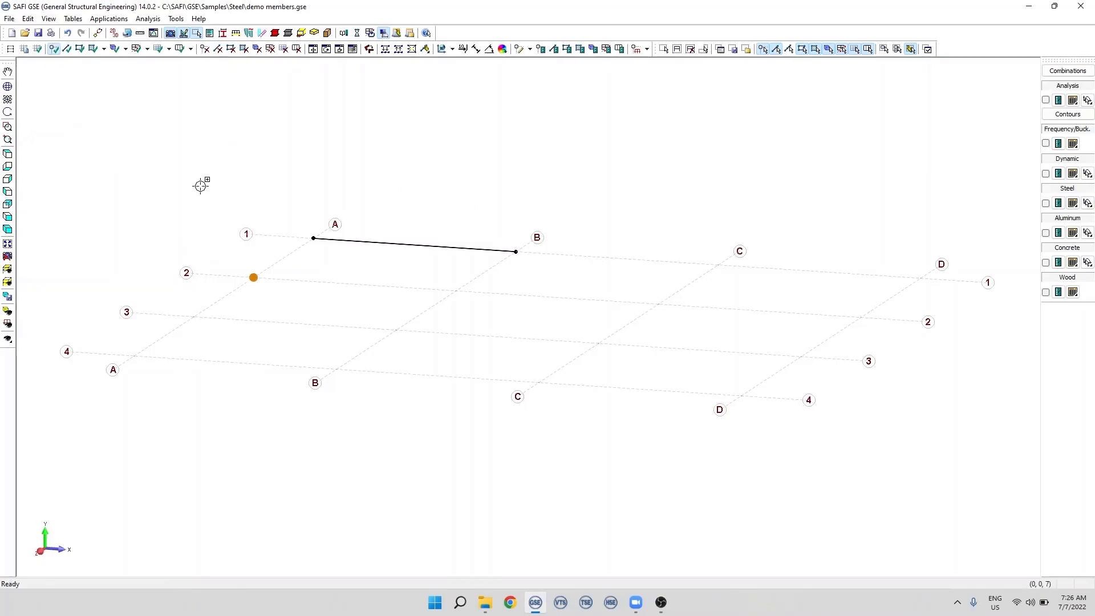
left_click(258, 278)
left_click(463, 296)
- Turn off the display of the rectangular Base grid
left_click(26, 49)
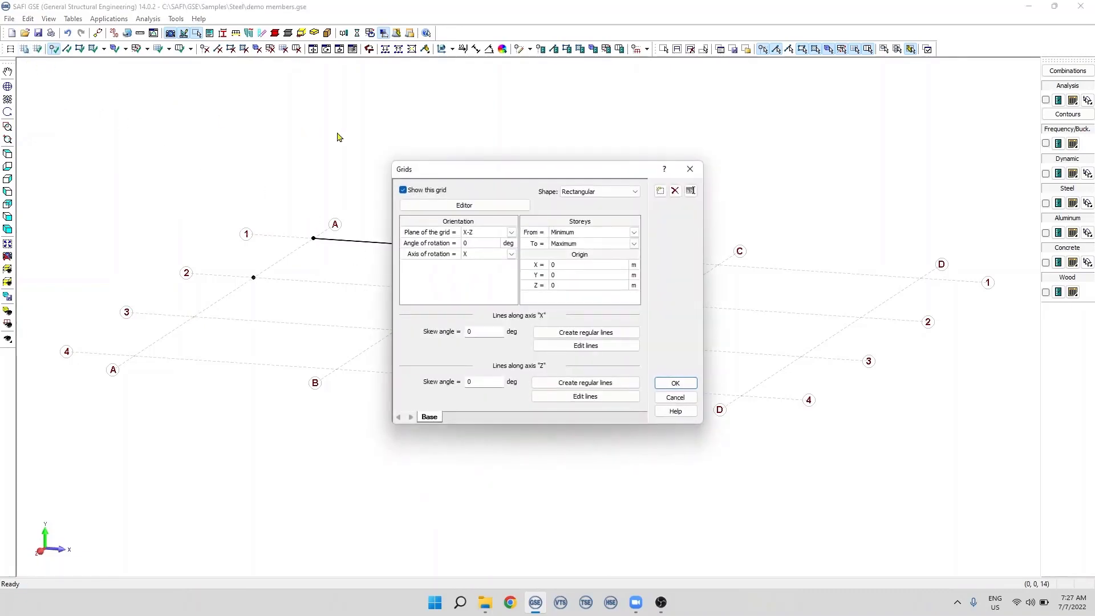
left_click(421, 191)
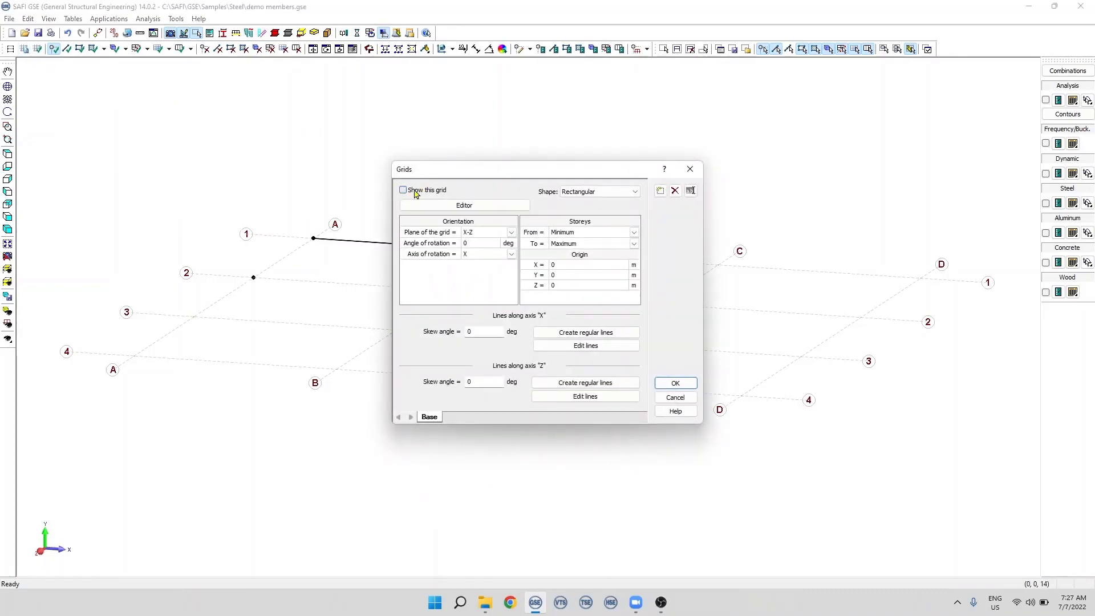
left_click(676, 383)
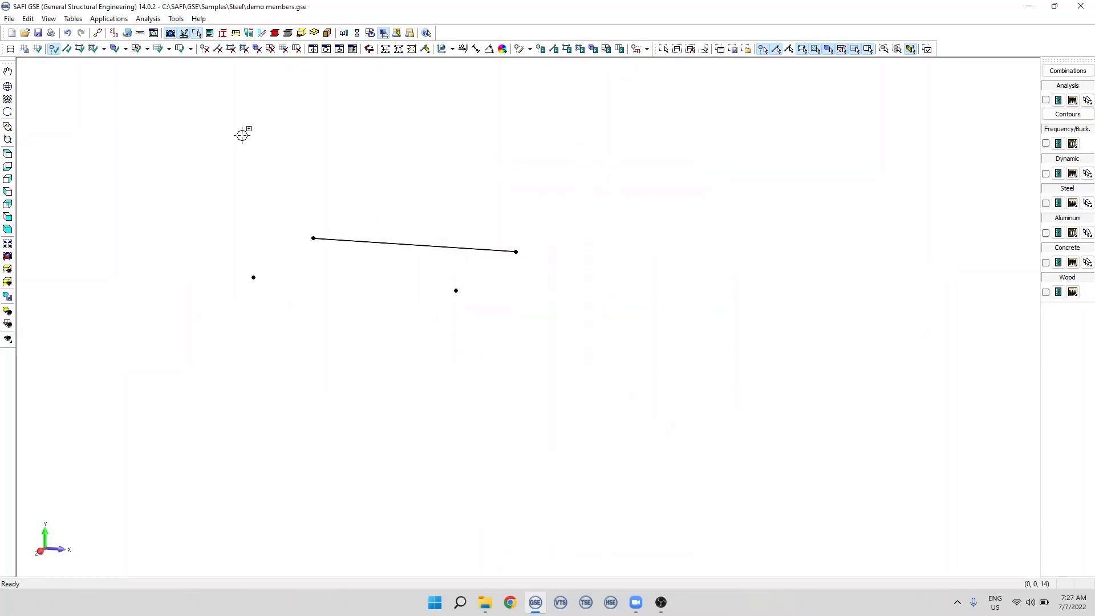
- Add a member between the two free joints parallel to the existing member
left_click(67, 50)
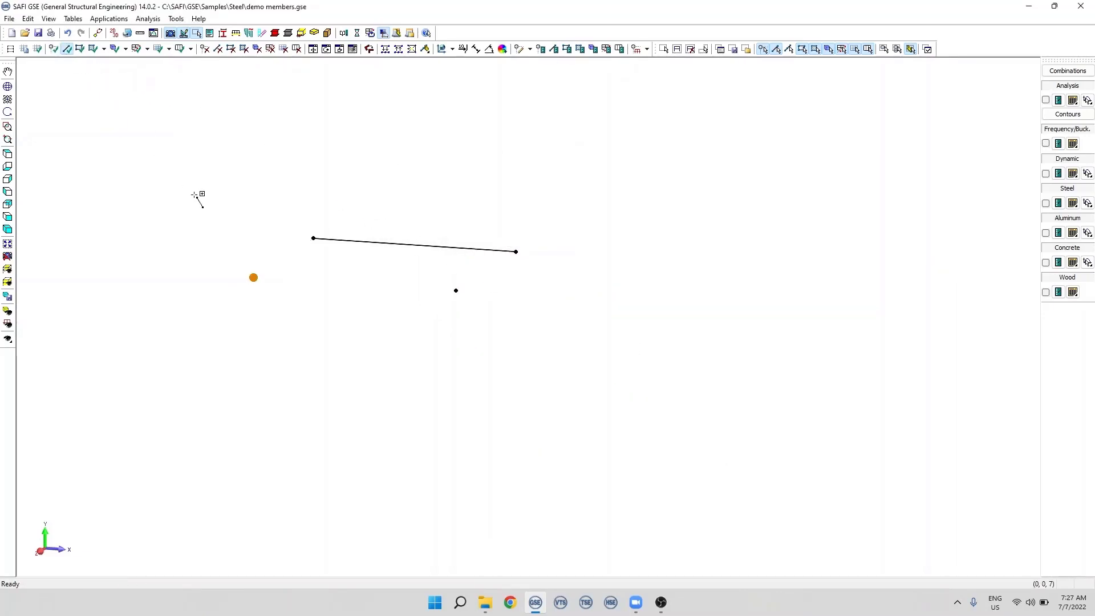
left_click(254, 277)
key("Escape")
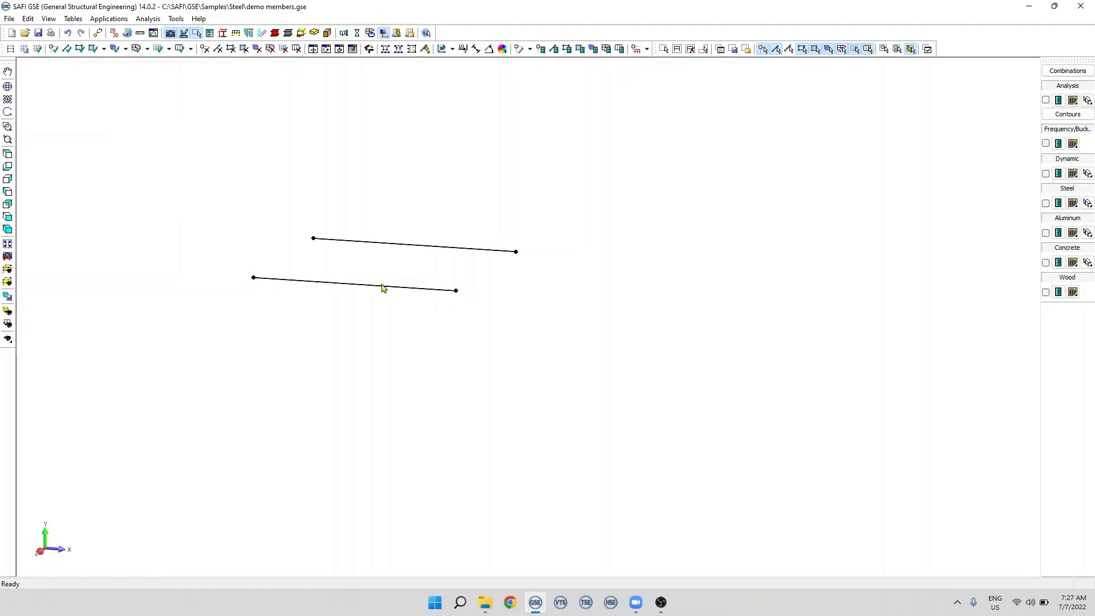
- Turn the display of the Base grid back on
left_click(24, 50)
left_click(403, 189)
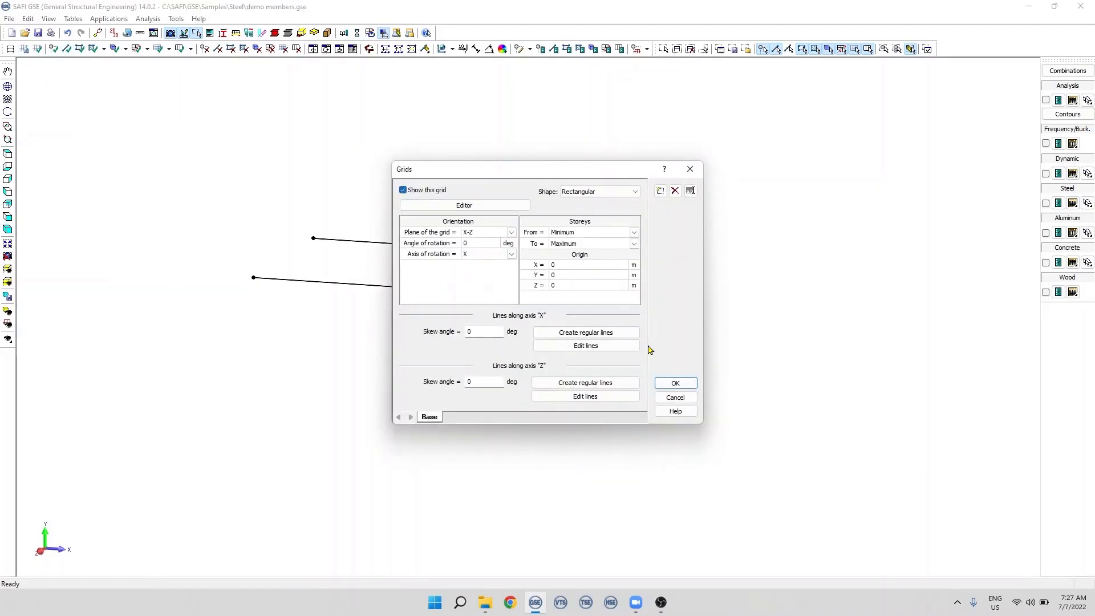
left_click(675, 383)
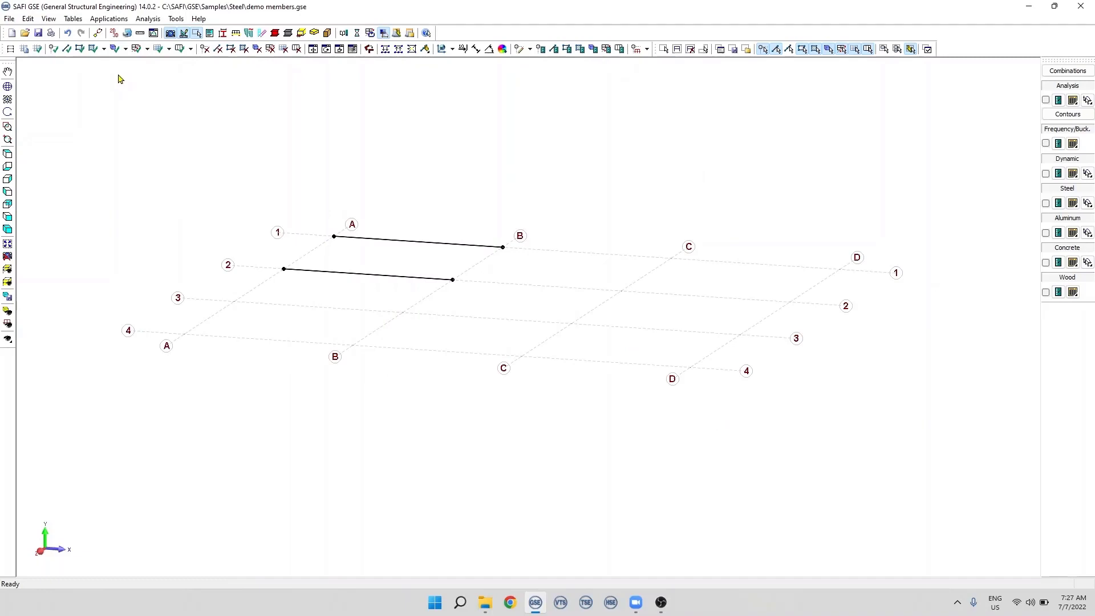
- Add several members at once with a window around the grid bays between lines C and D
left_click(67, 54)
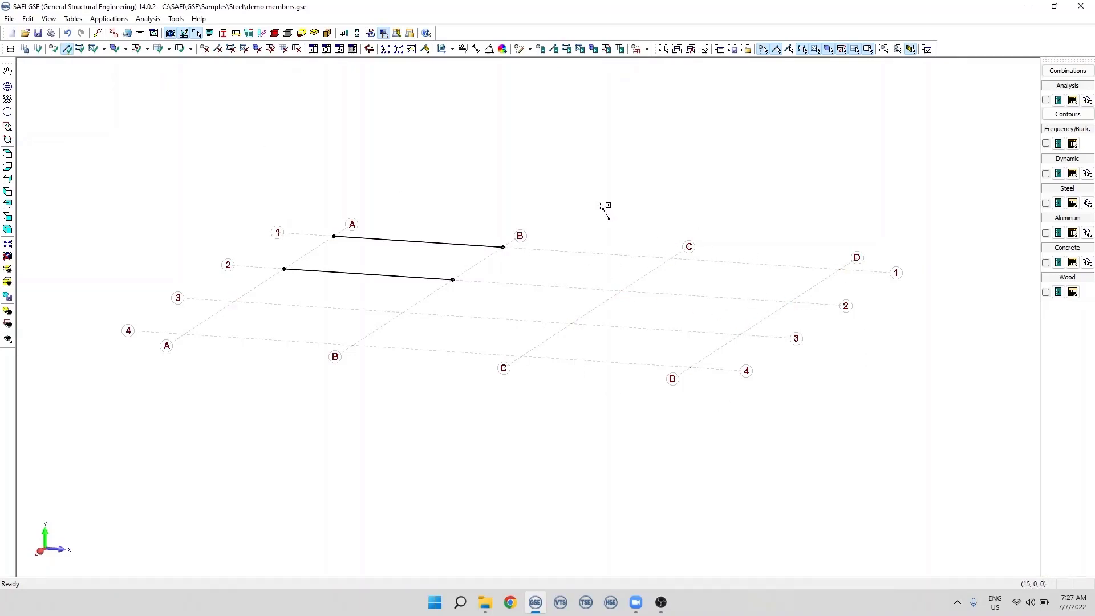
left_click_drag(528, 185, 916, 439)
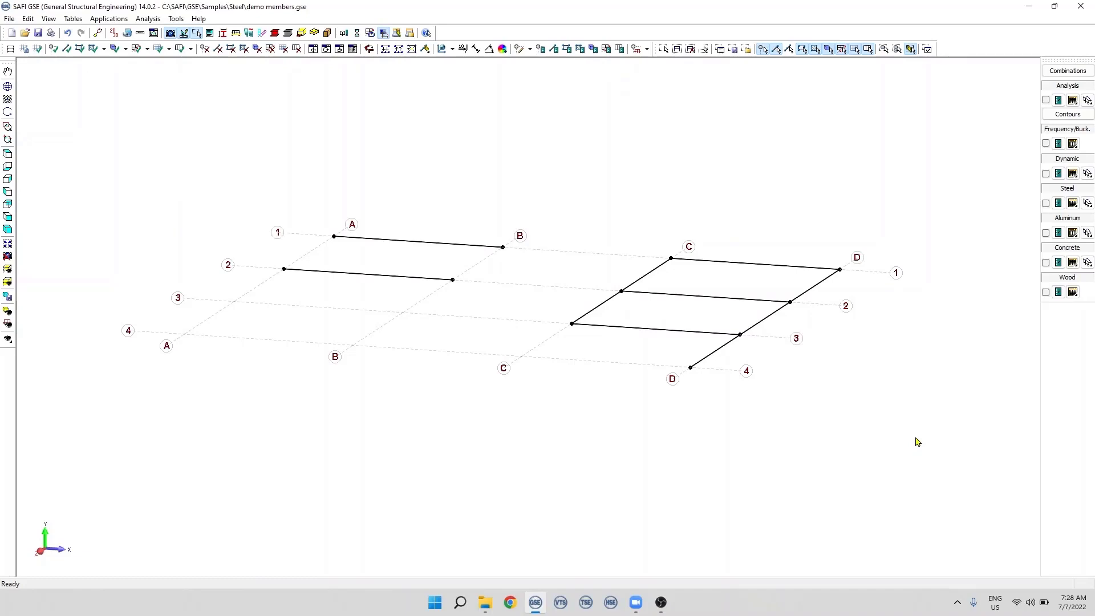
- Delete the two members on grid line D between lines 3 and 4 and between lines 2 and 3
left_click(219, 52)
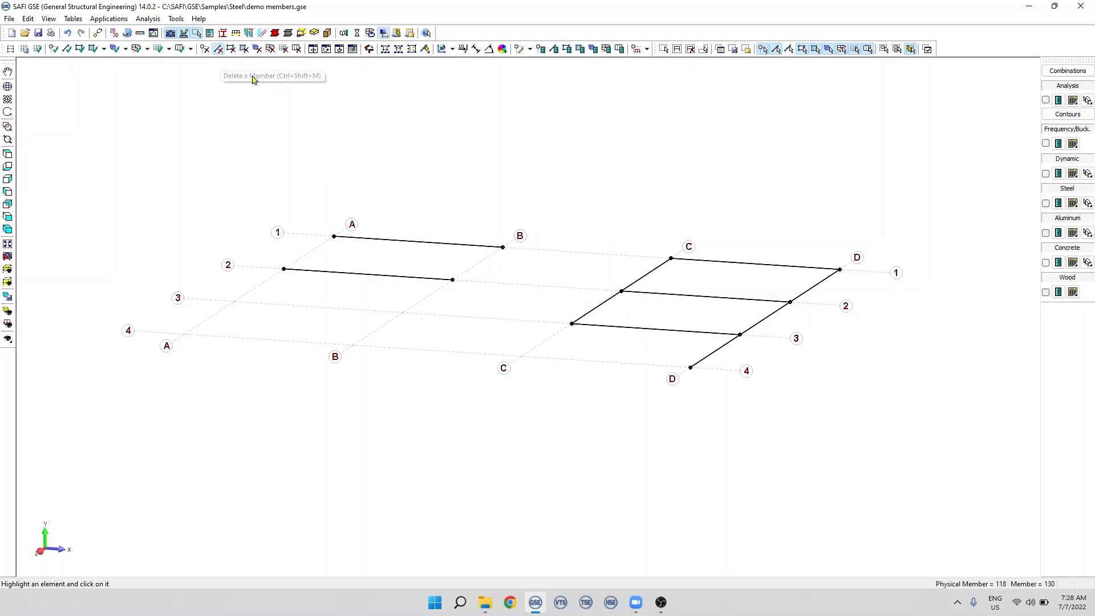
left_click(734, 352)
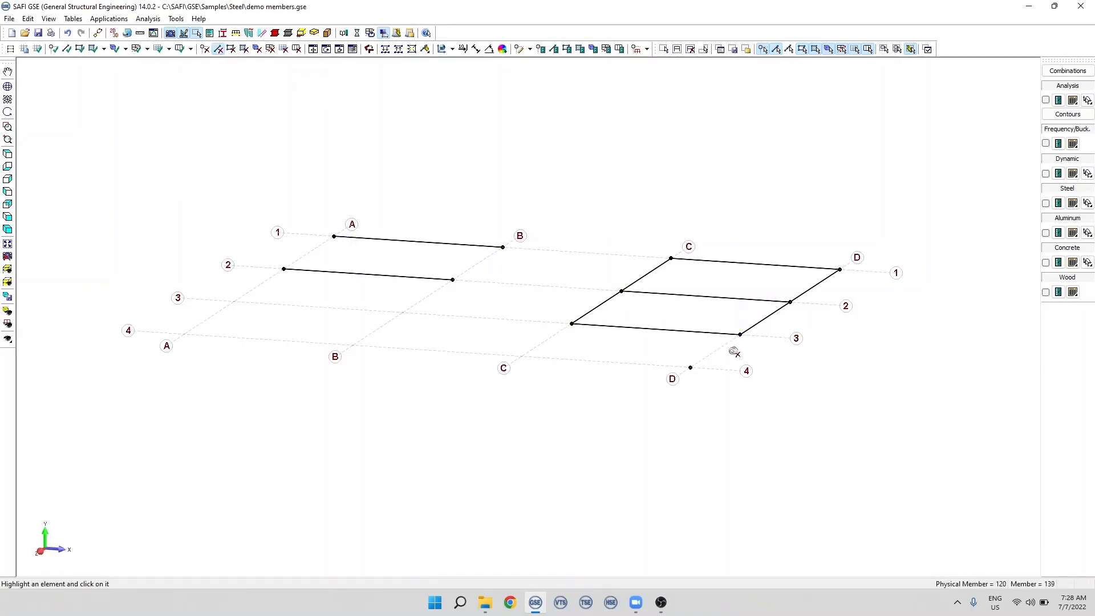
left_click(753, 330)
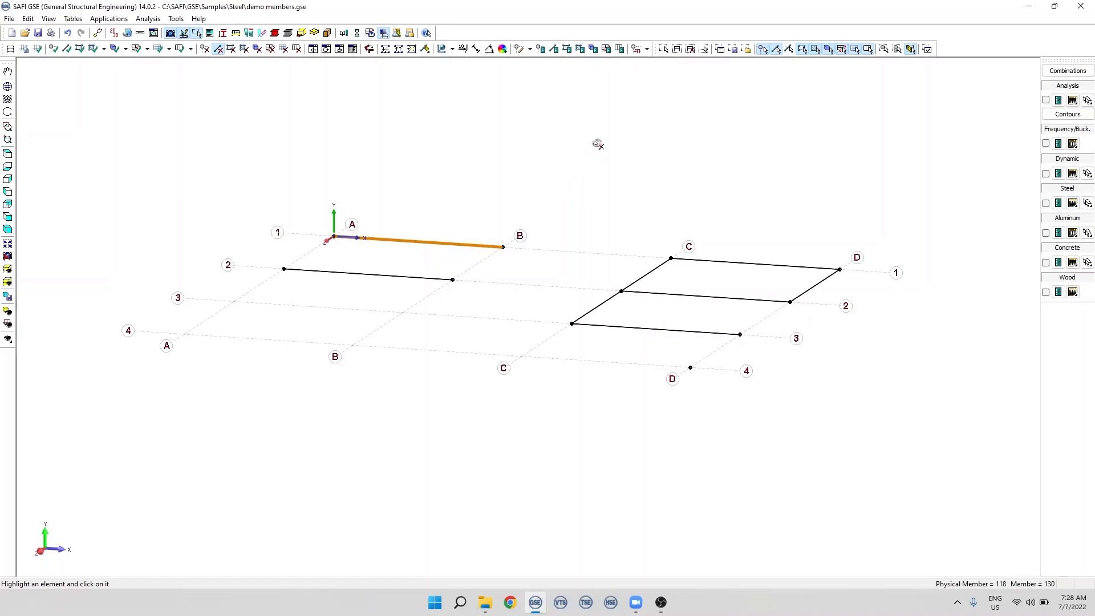
- Window-select all remaining members and joints on grid lines C and D and delete them
left_click(663, 50)
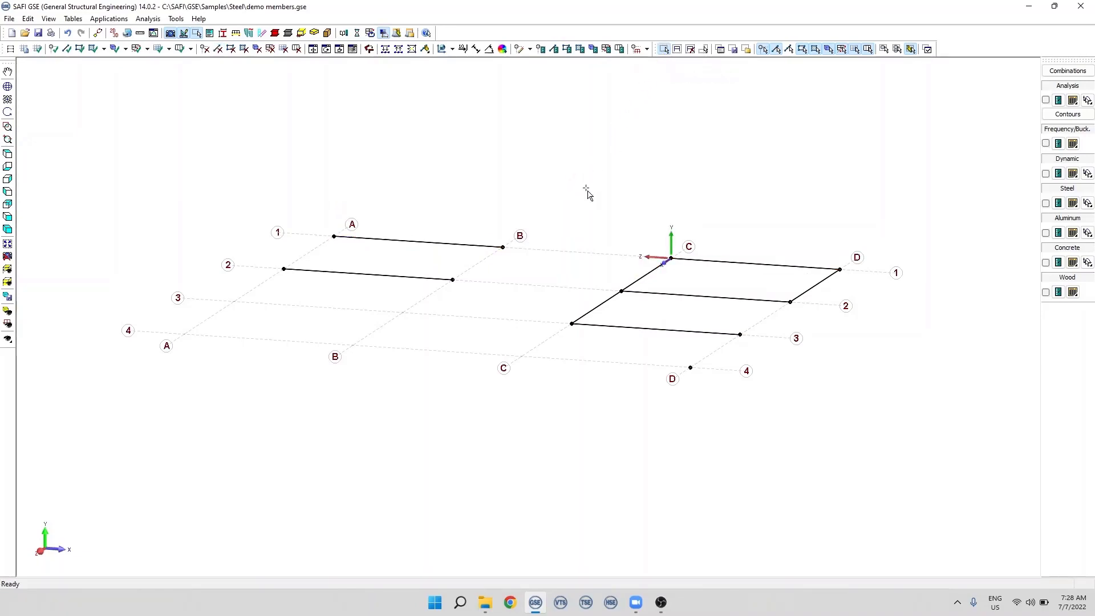
left_click_drag(557, 210, 887, 443)
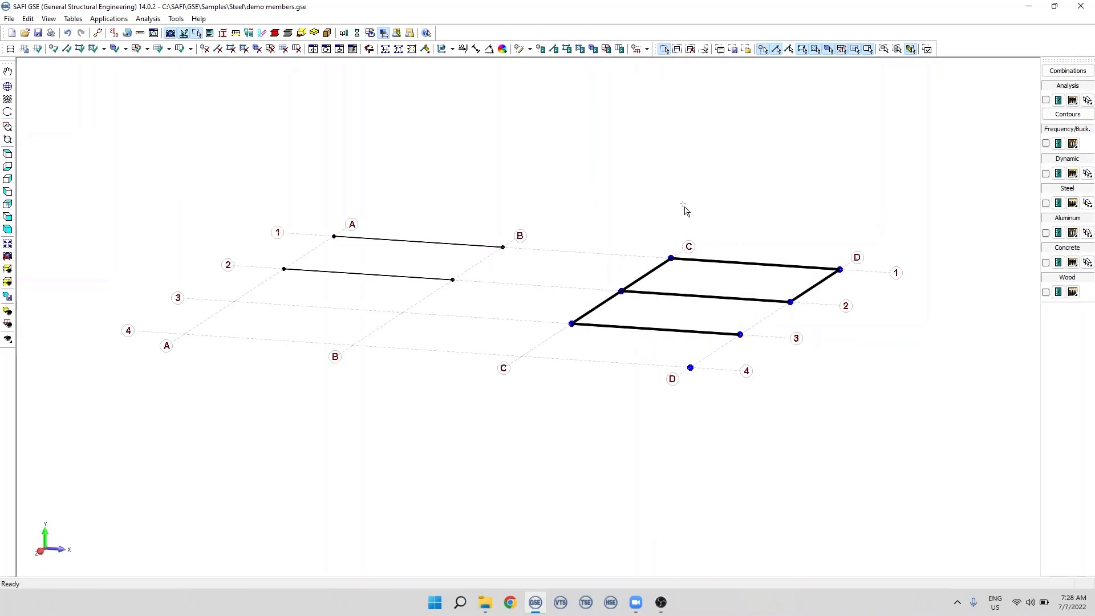
key("Delete")
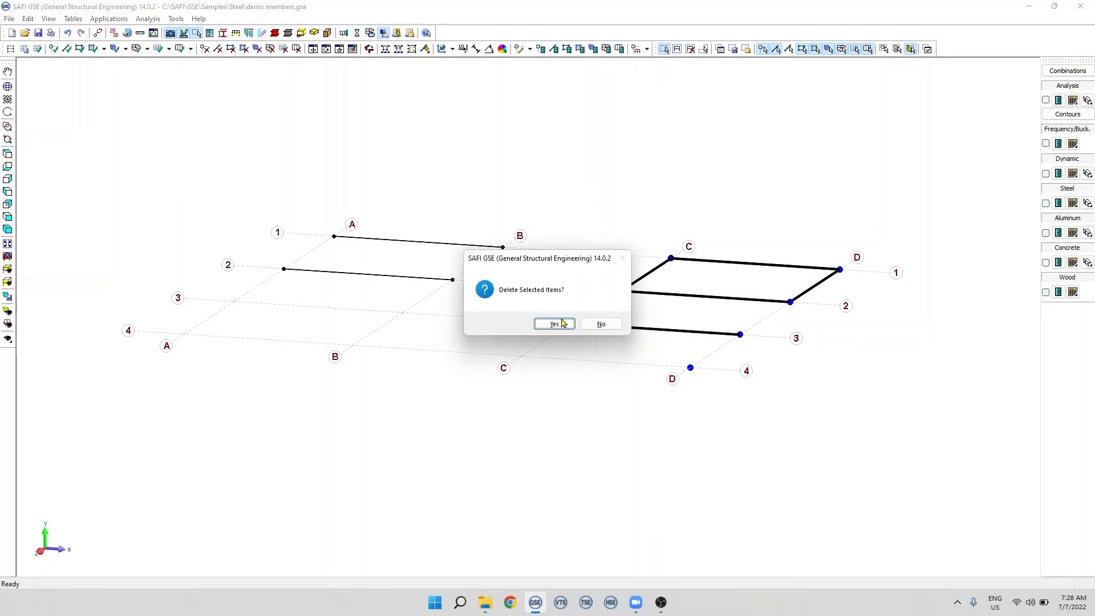
left_click(554, 325)
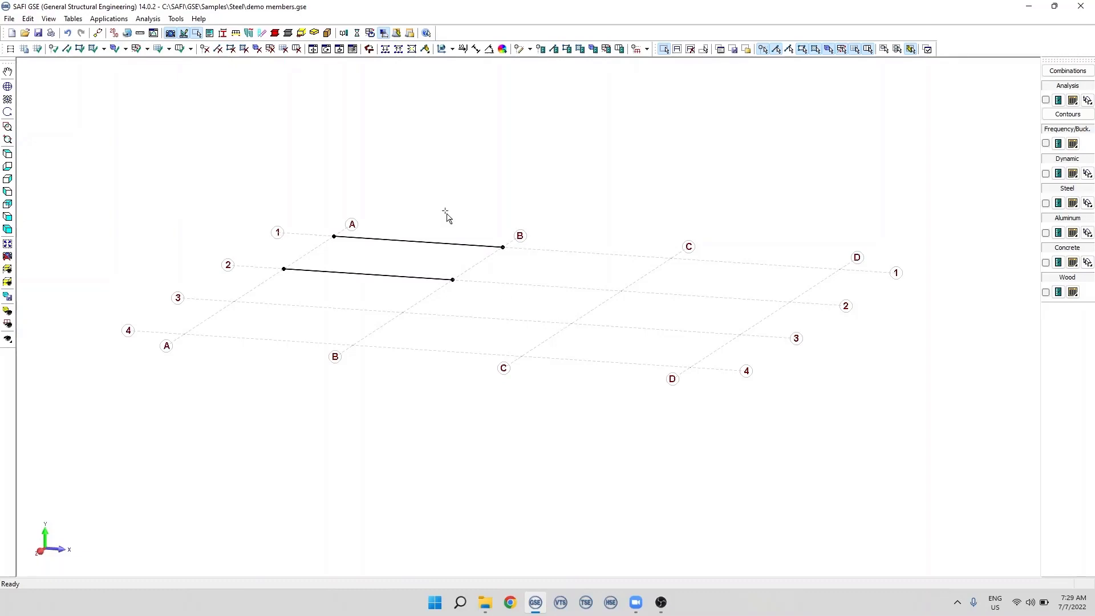
- Open the Members table and append a new member row below the existing entries
left_click(73, 19)
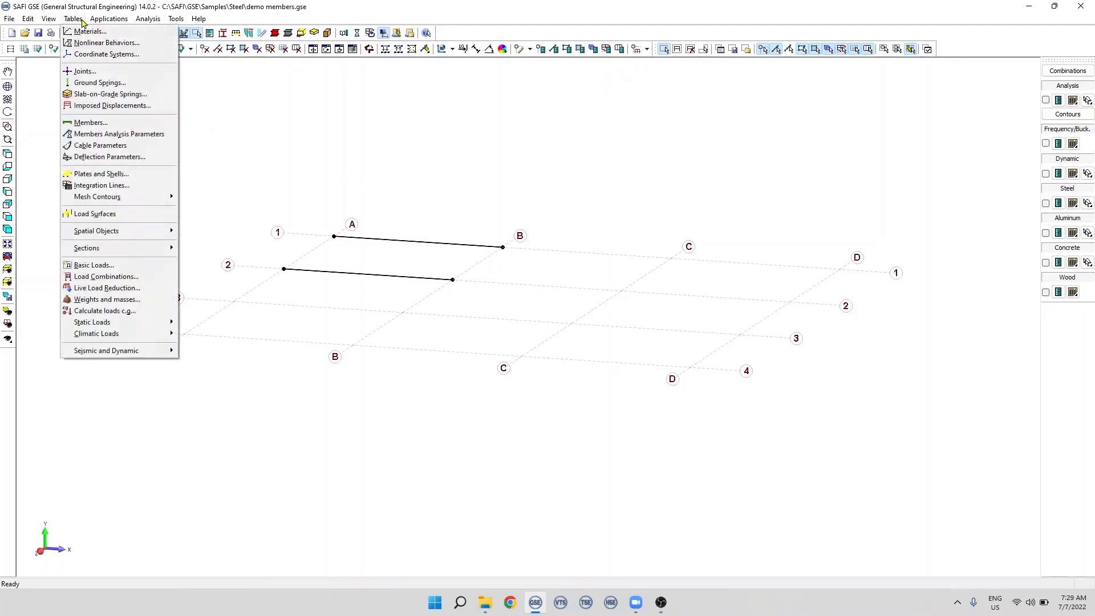
left_click(114, 125)
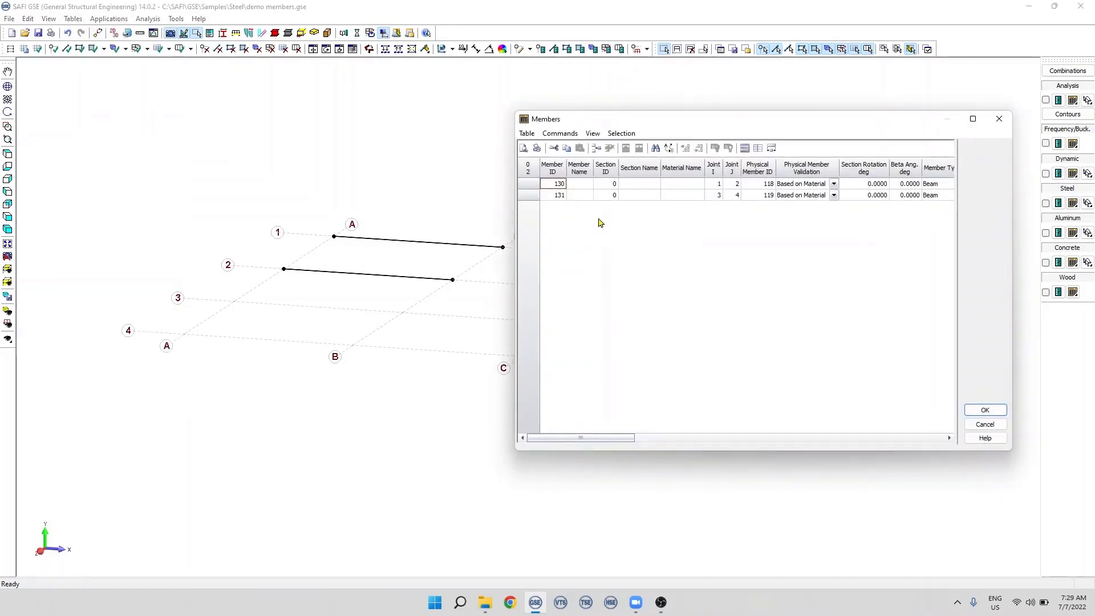
left_click_drag(627, 126, 584, 107)
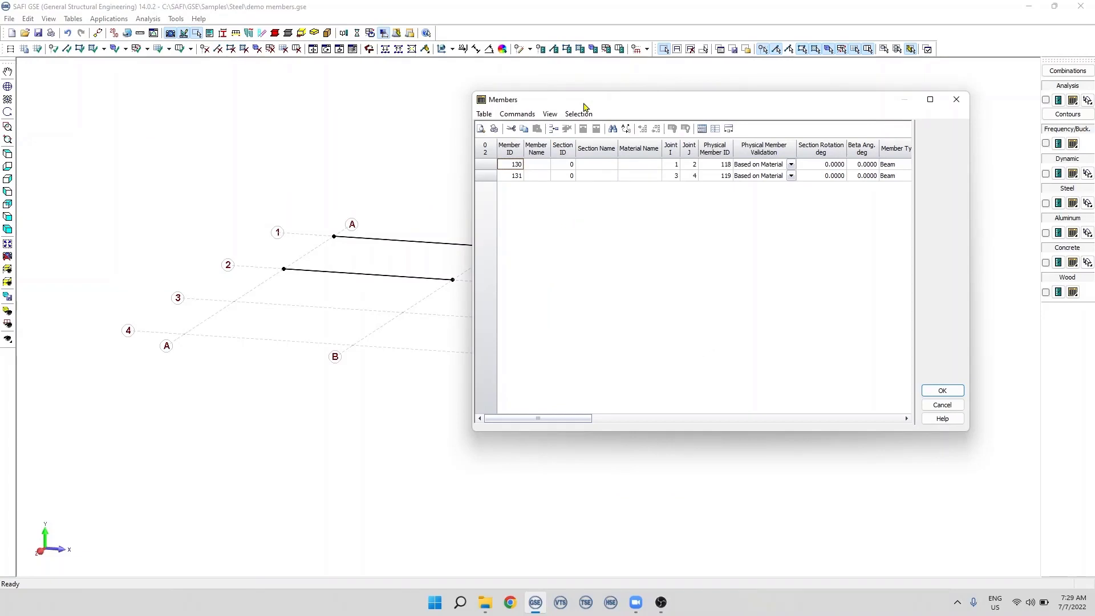
key("Down")
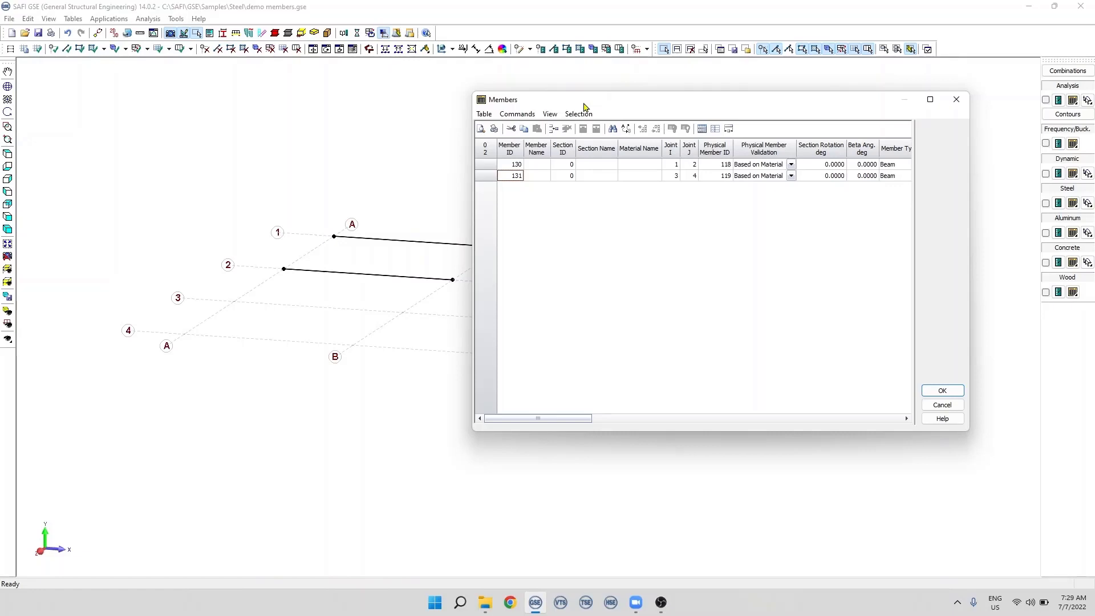
key("Down")
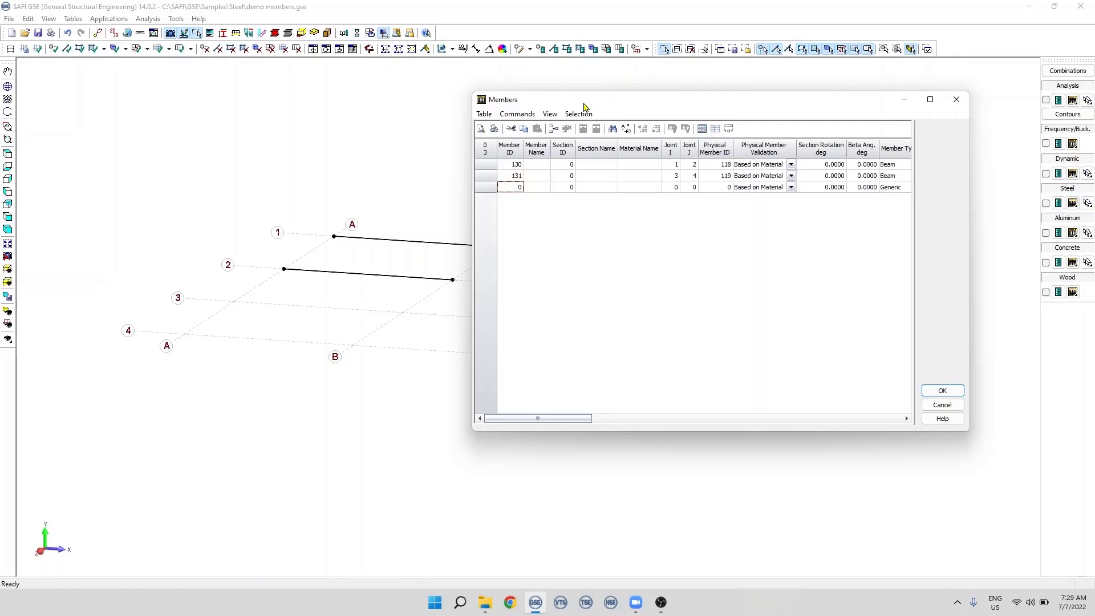
- Define the new member with ID 1, Joint I 2 and Joint J 3, and apply the table
left_click(512, 187)
type("1")
left_click(675, 188)
type("2")
key("Tab")
type("3")
left_click(943, 390)
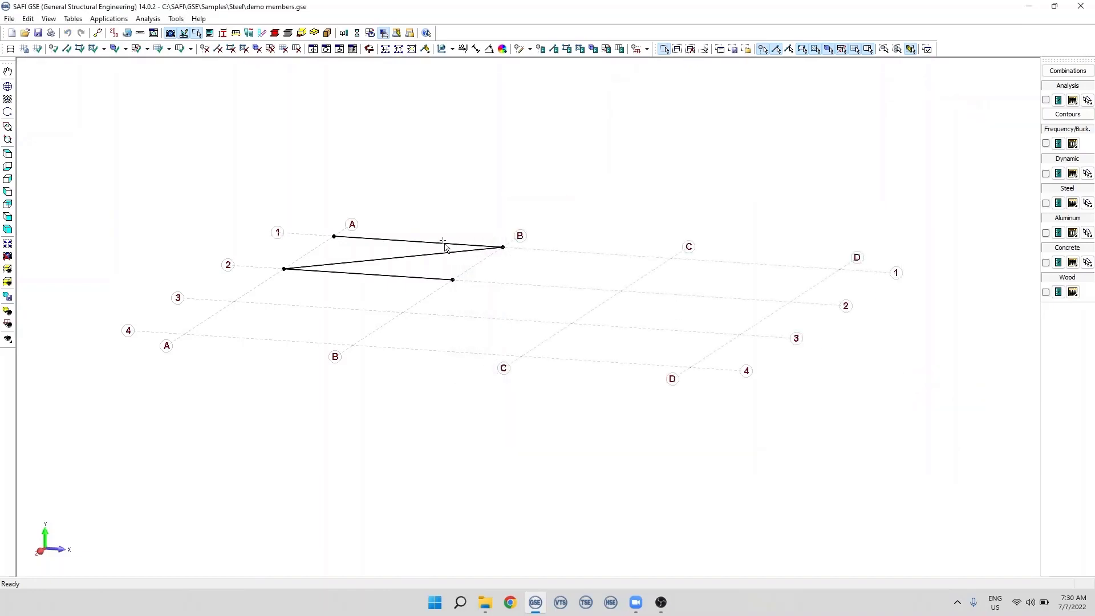
- Select the diagonal member between A-2 and B-1 to inspect it in the model
scroll(369, 251, "up", 3)
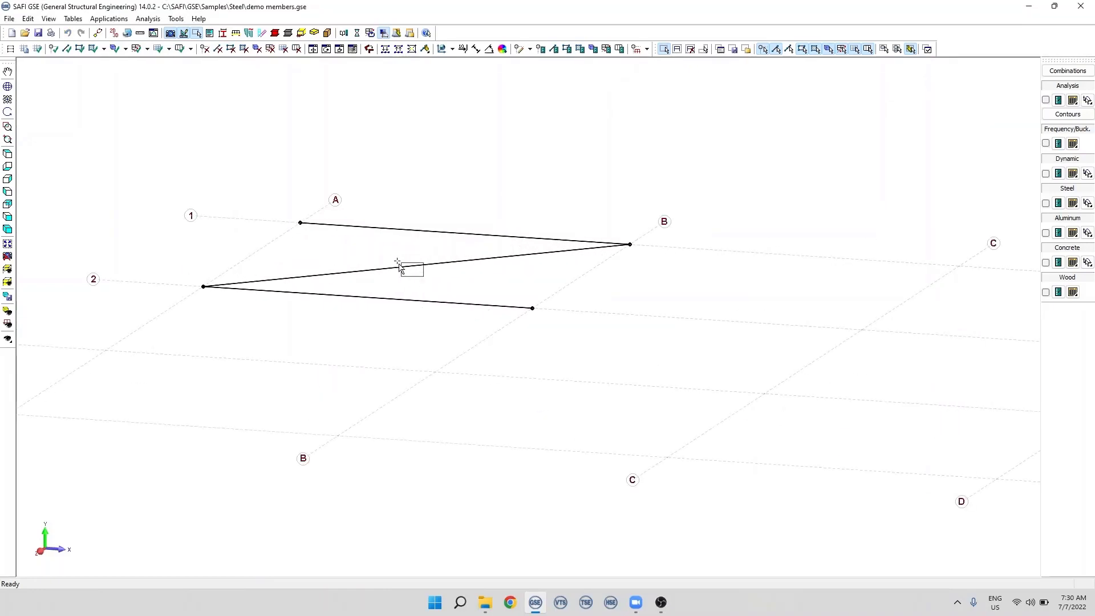
left_click(399, 265)
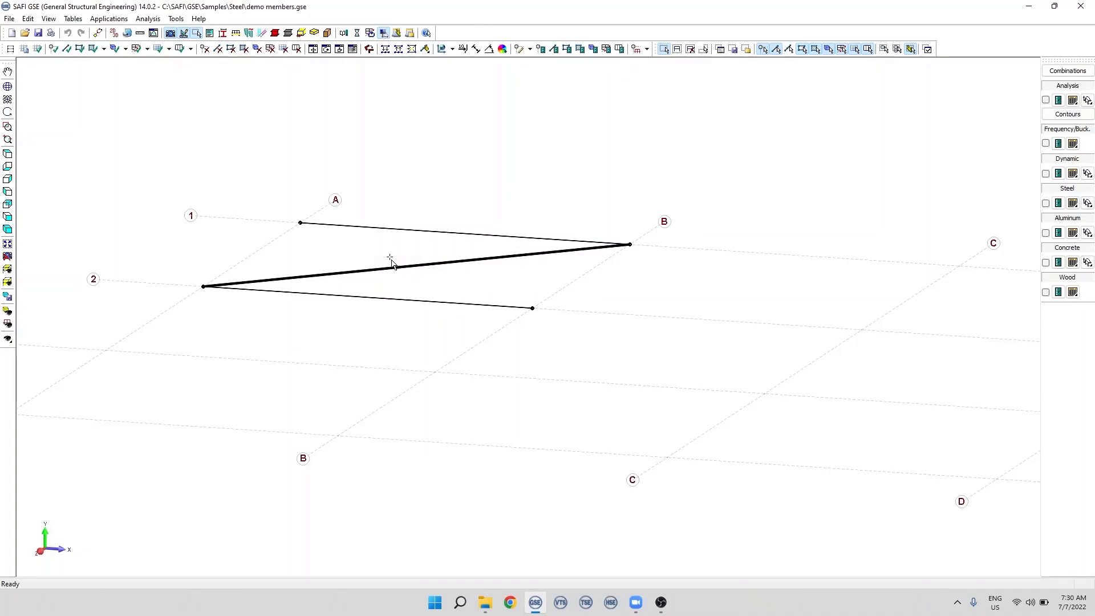
scroll(392, 262, "down", 2)
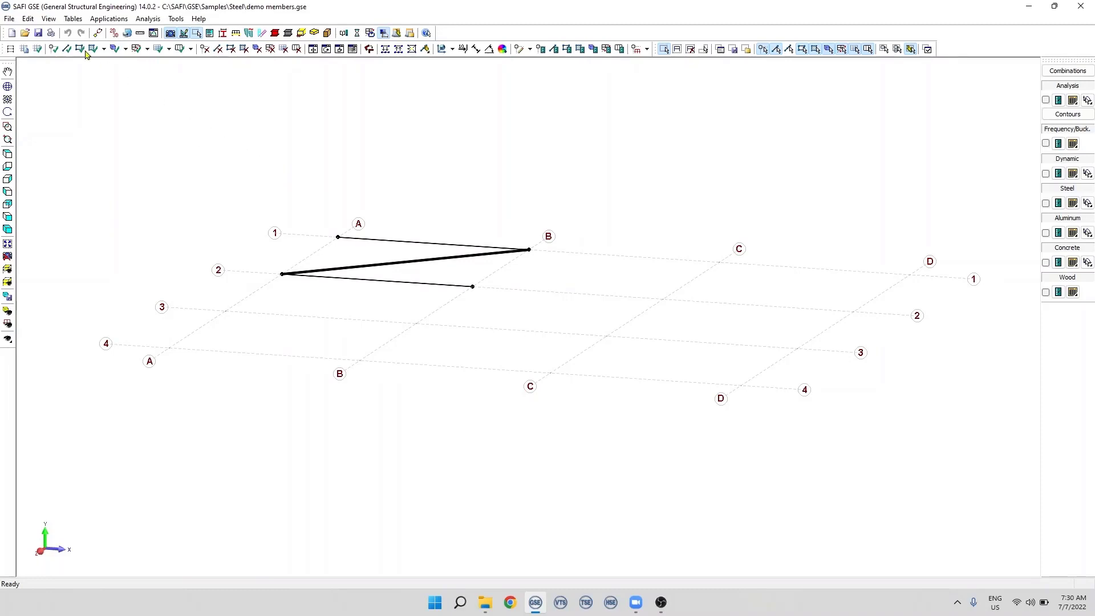
- Delete the diagonal member with ID 1 from the Members table
left_click(72, 19)
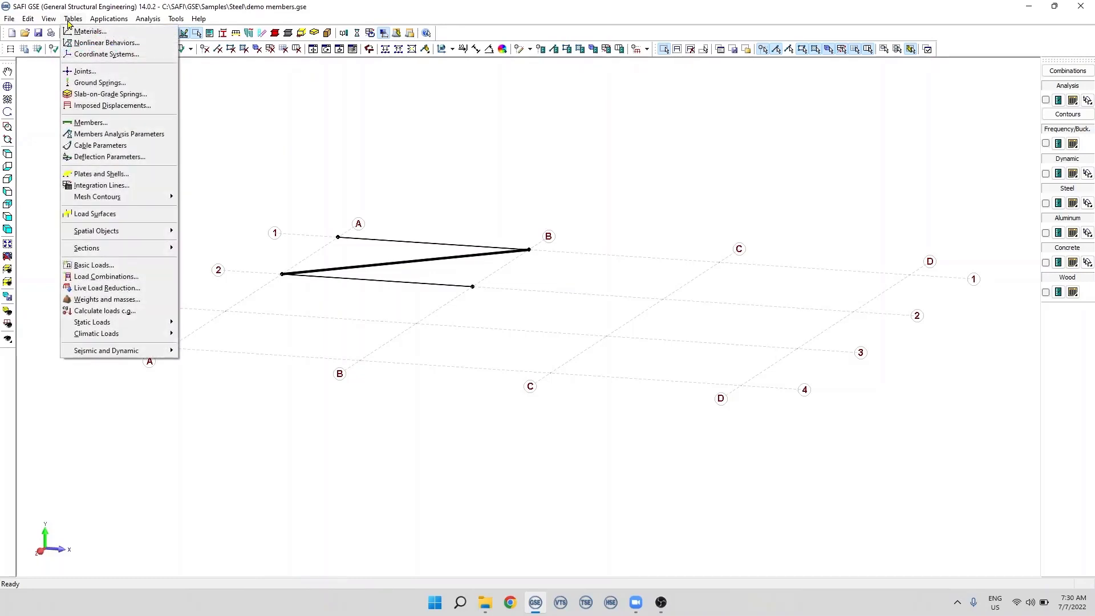
left_click(121, 124)
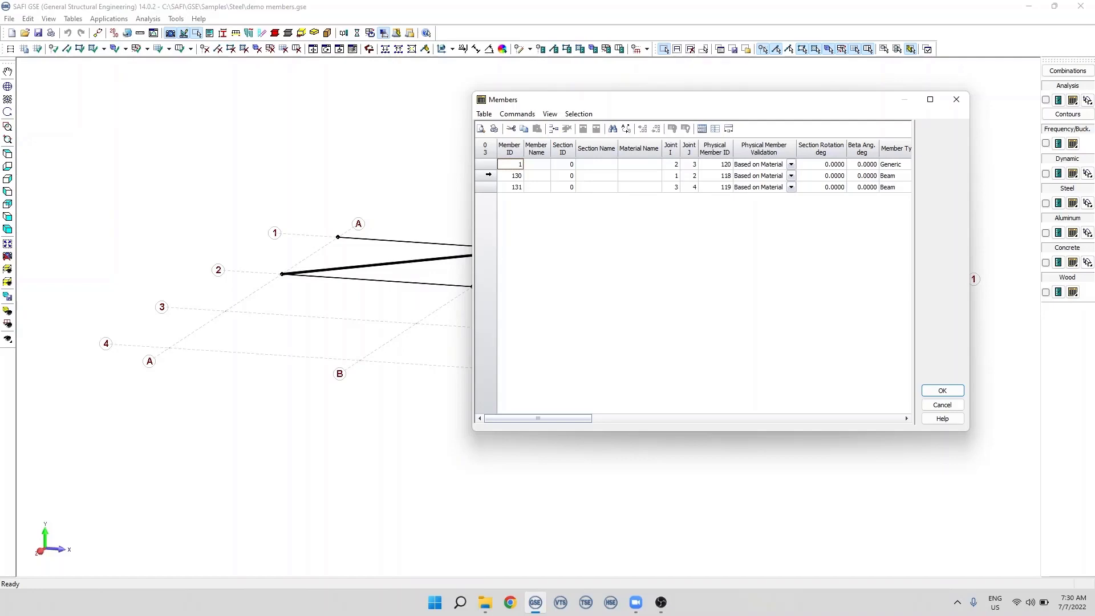
left_click(486, 167)
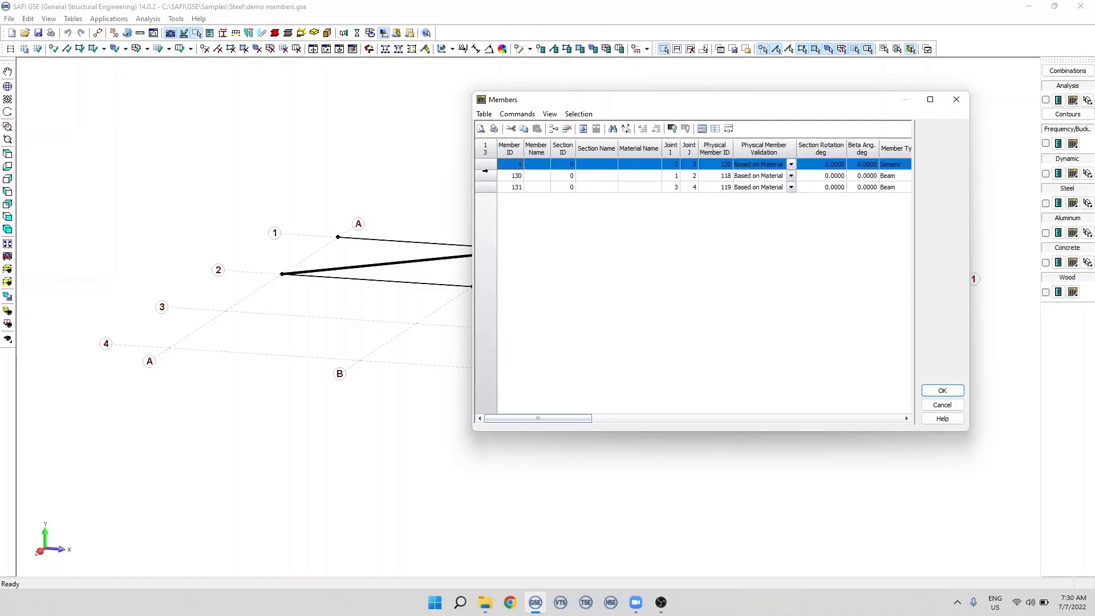
left_click(567, 130)
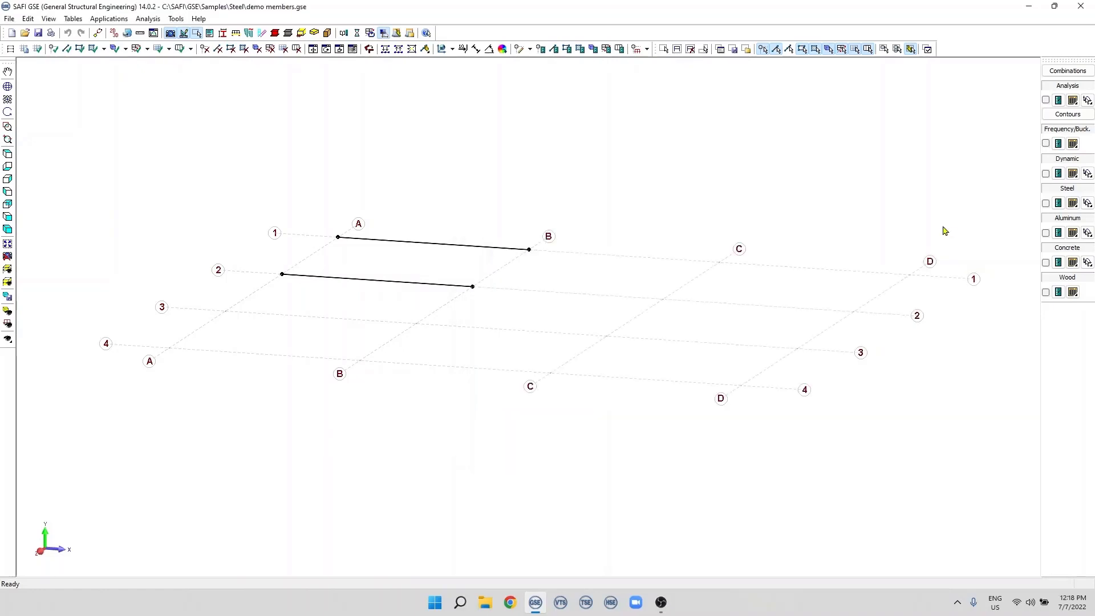
- Review the attributes of the member on grid line 2 between A and B with Edit Member
left_click(530, 49)
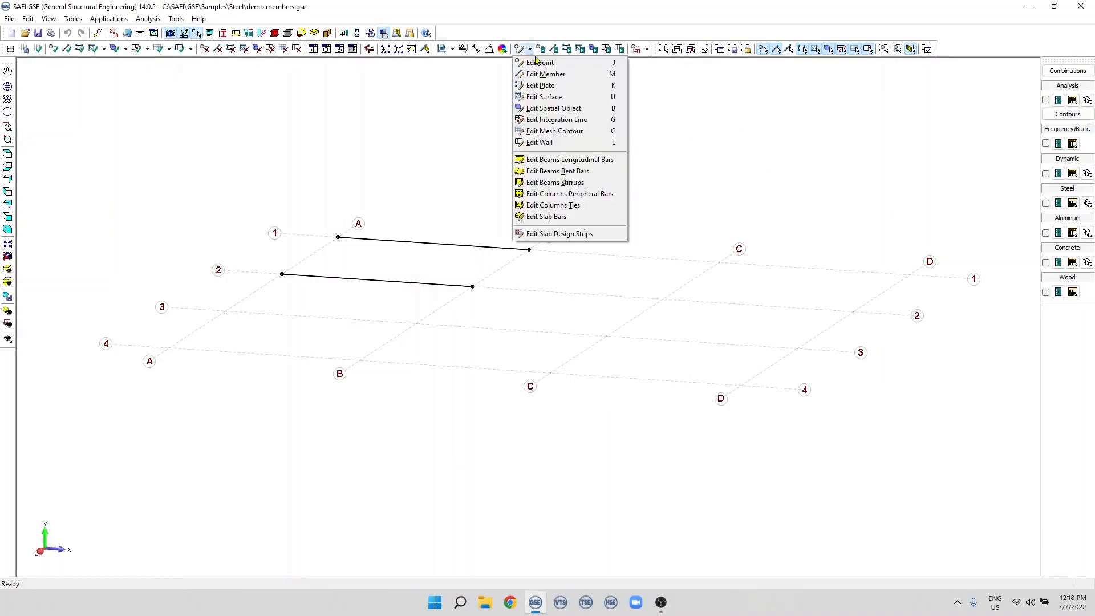
left_click(568, 74)
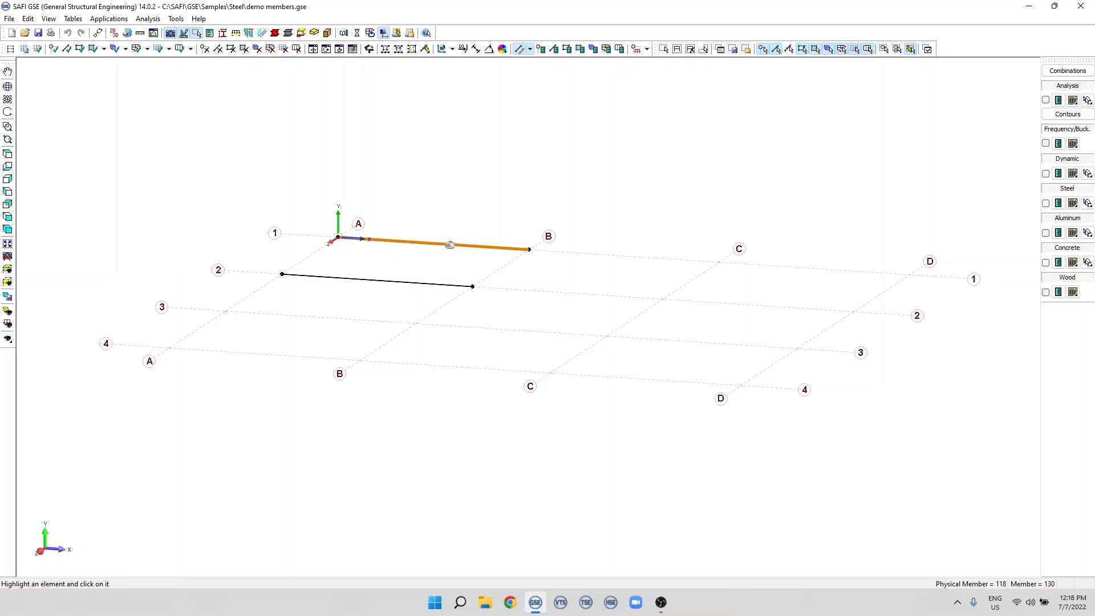
left_click(389, 275)
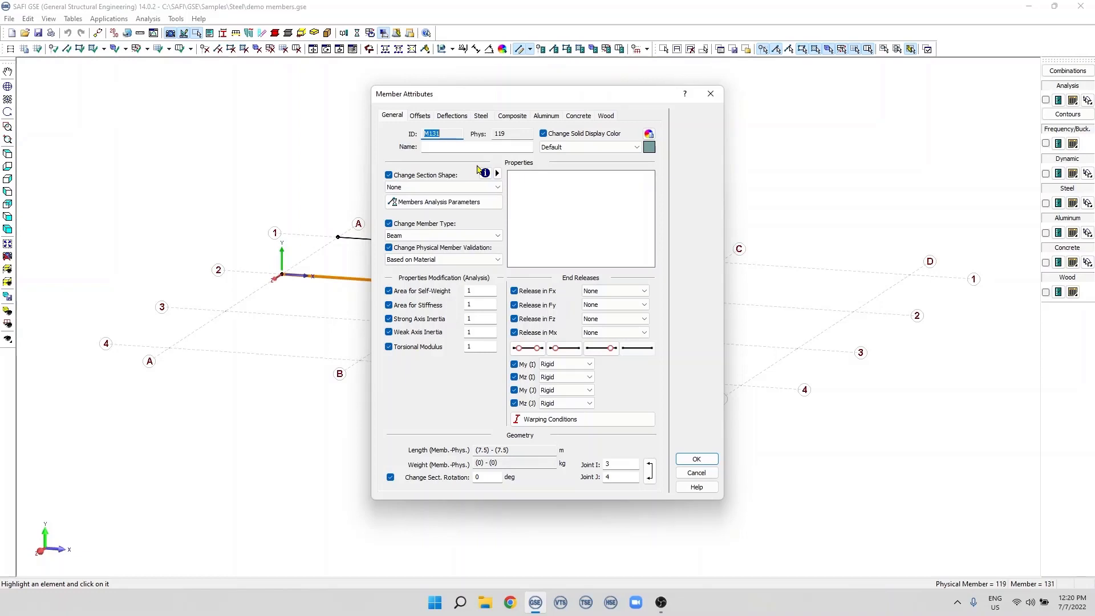
left_click(703, 464)
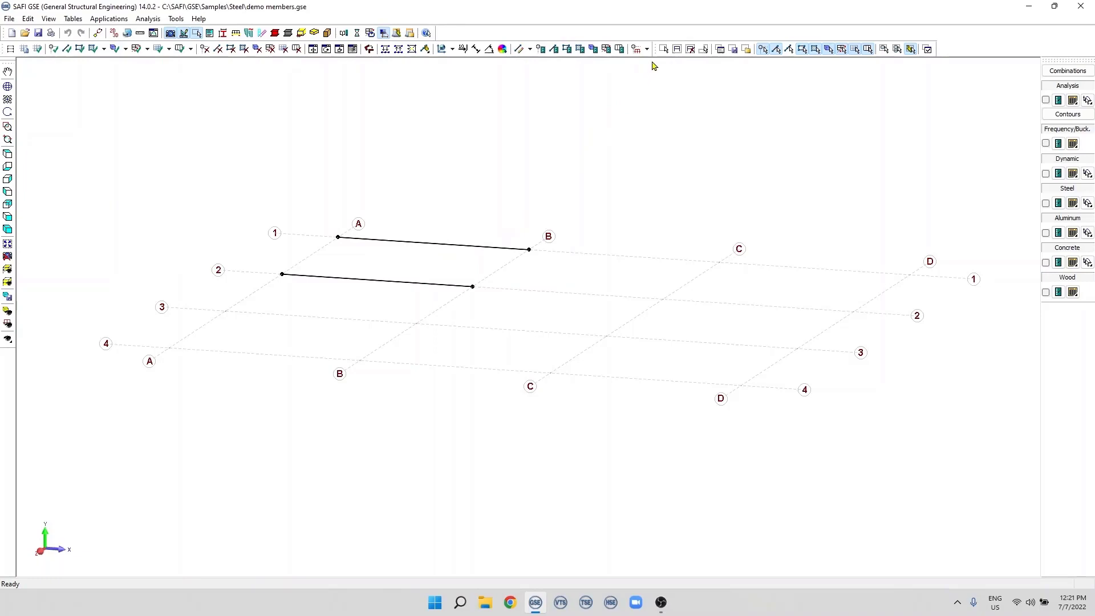
- Window-select both members and view their shared Member Attributes
left_click(662, 50)
left_click_drag(217, 166, 581, 346)
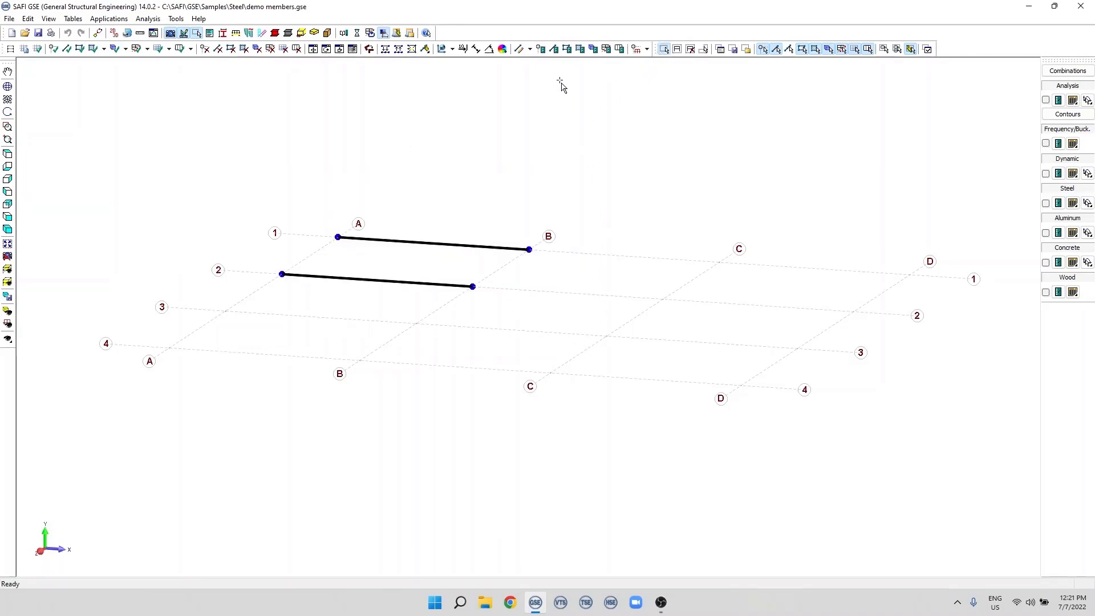
left_click(555, 50)
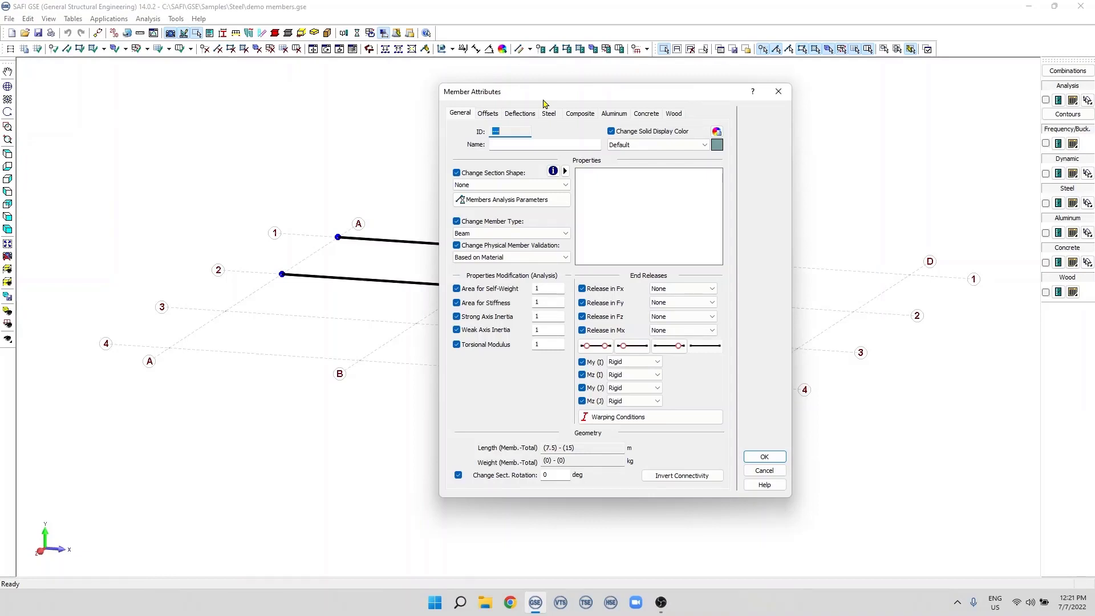
key("Escape")
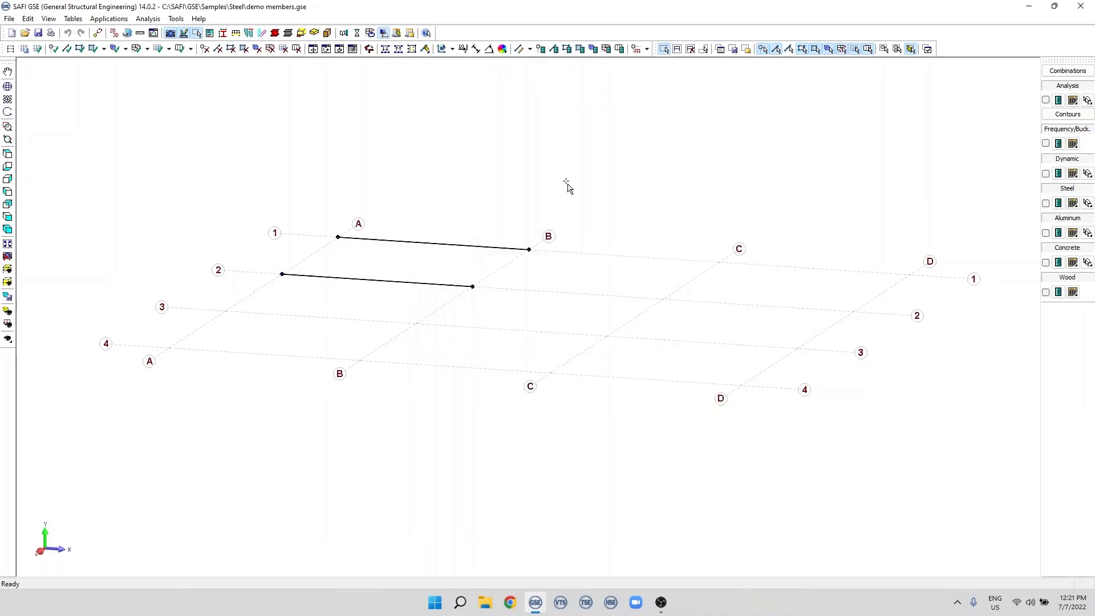